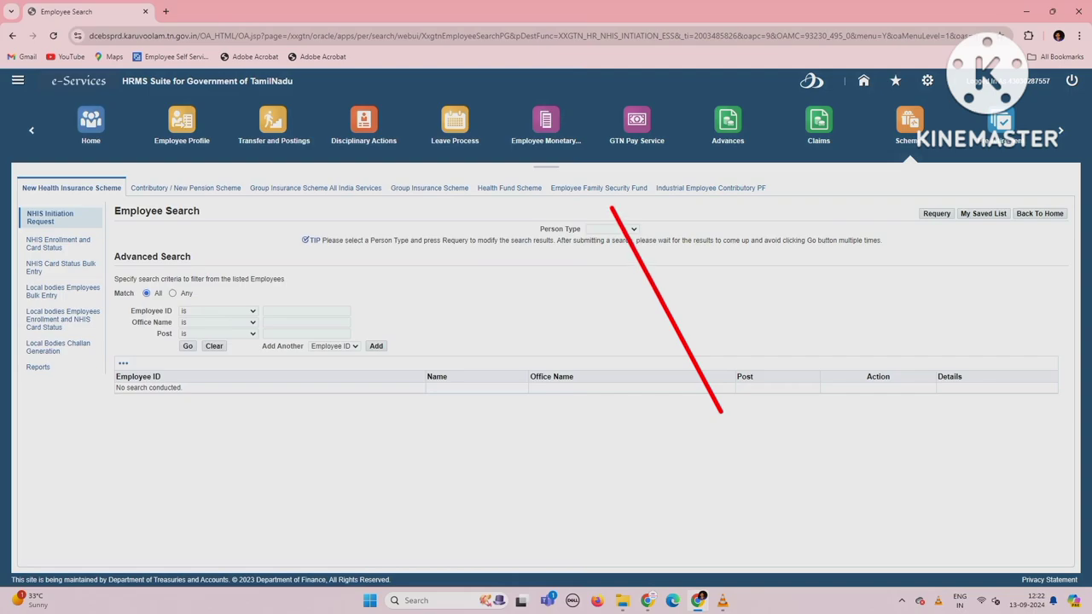
Switch to Employee Family Security Fund and requery with person type Ex-employee
left_click(598, 188)
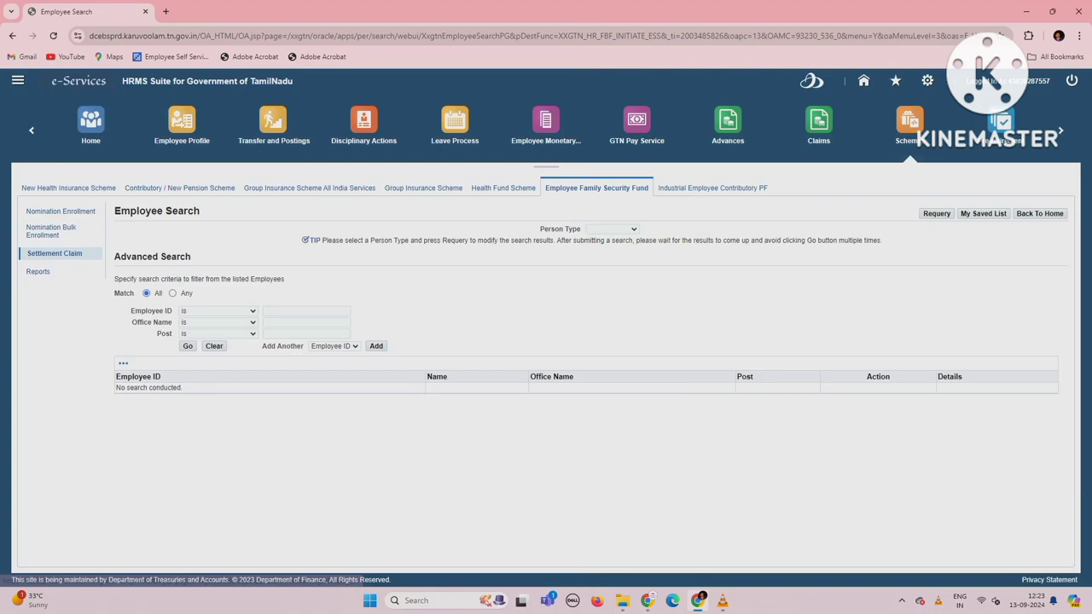
left_click(611, 229)
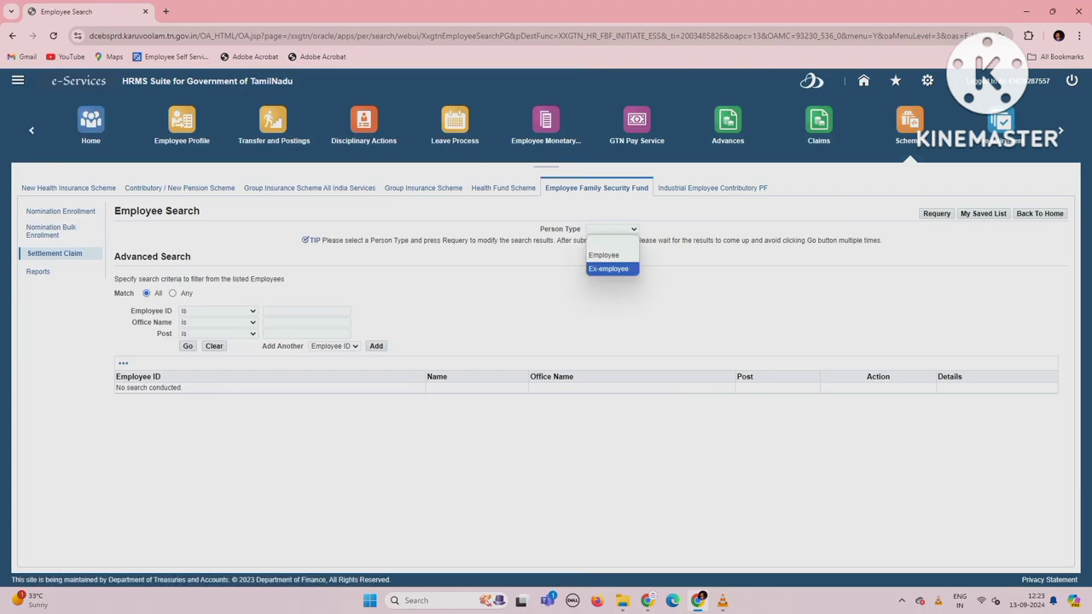
left_click(611, 266)
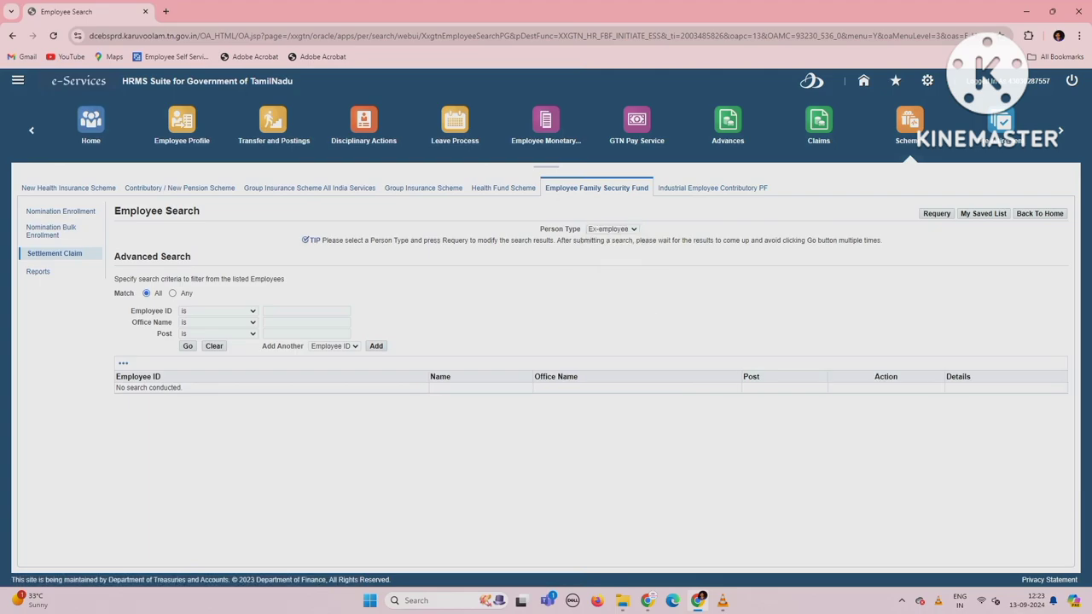
left_click(937, 214)
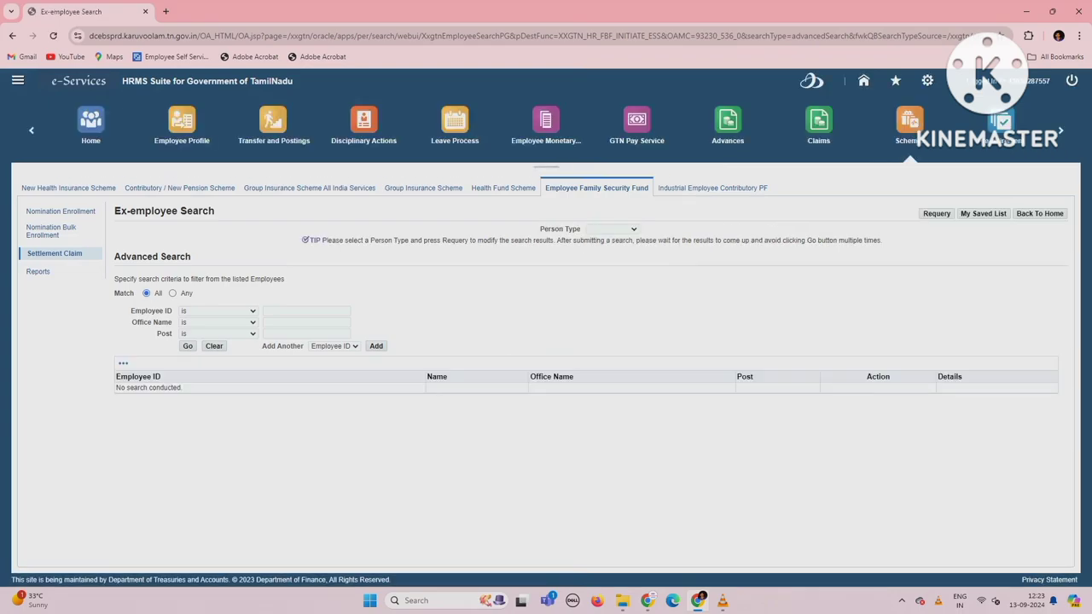
Search the ex-employee by pasted employee ID and create a new settlement claim from the result
left_click(305, 310)
key("ctrl+v")
key("Return")
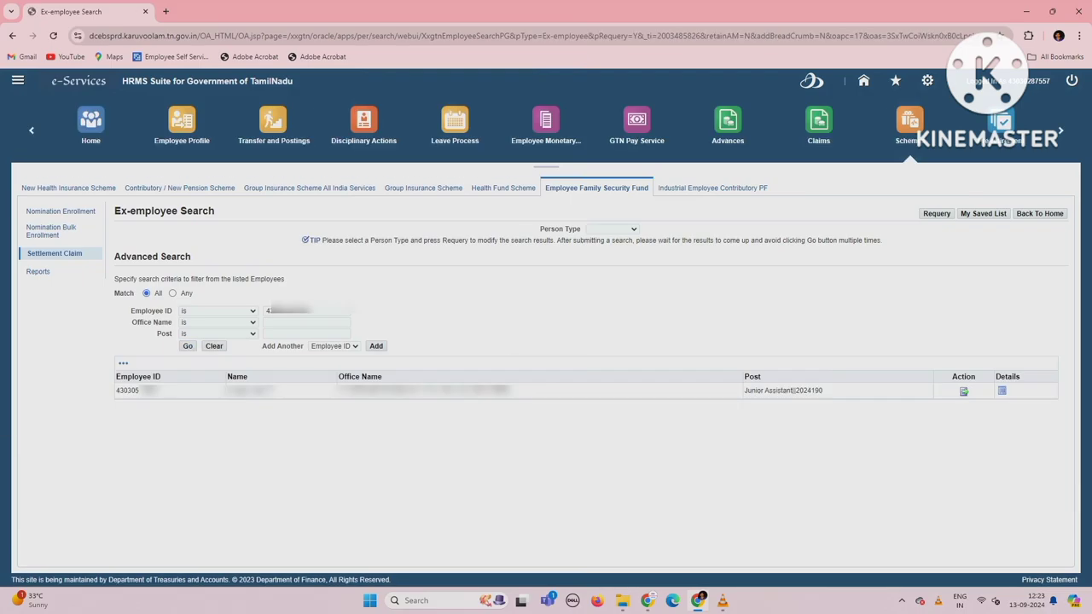
left_click(963, 391)
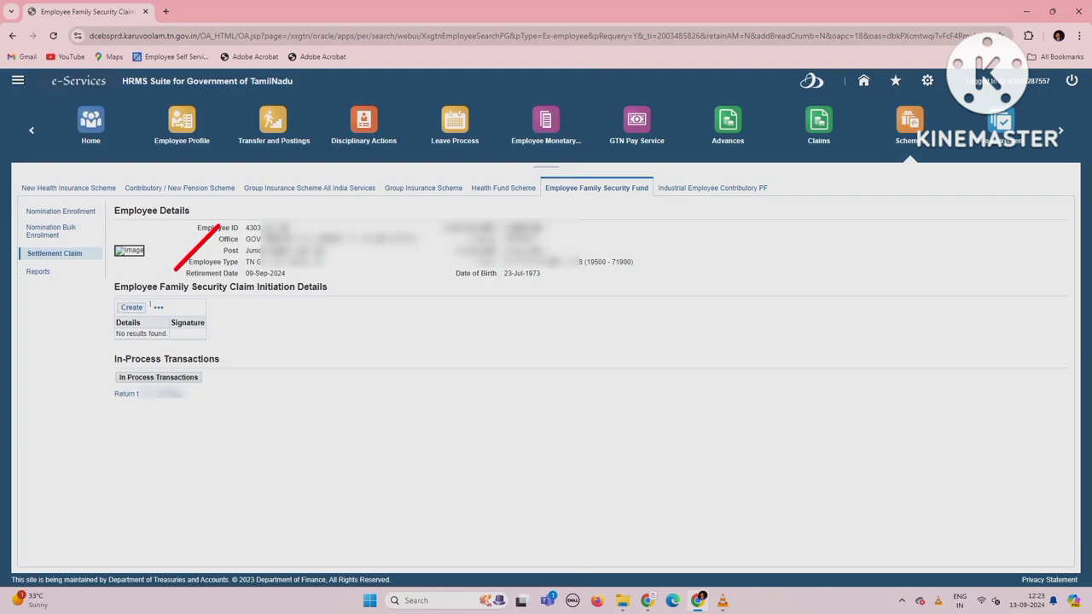
left_click(131, 307)
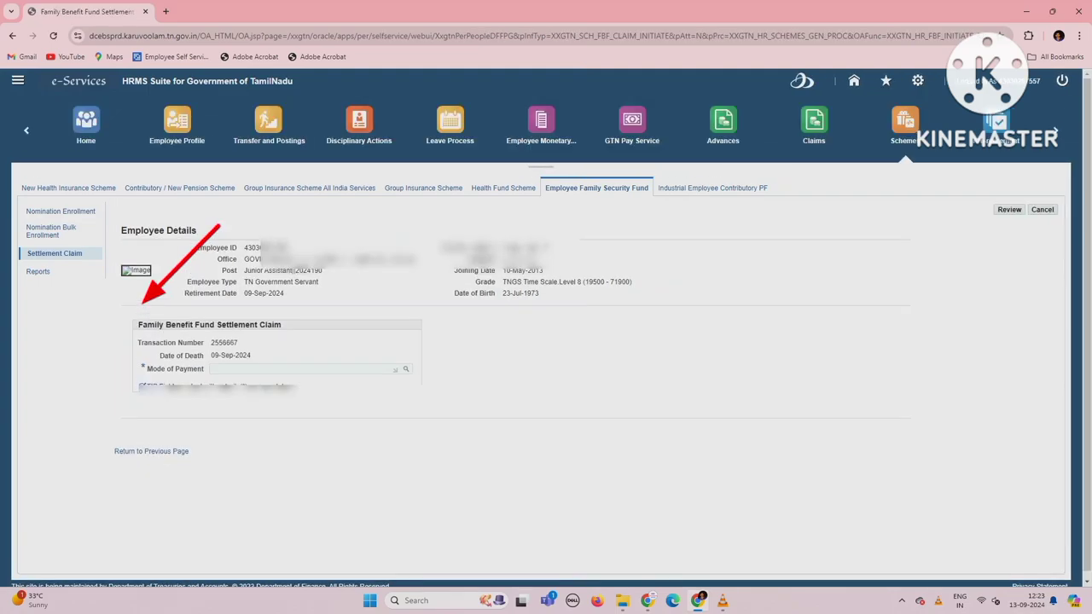
Set the claim's Mode of Payment to Immediate Relief
left_click(405, 368)
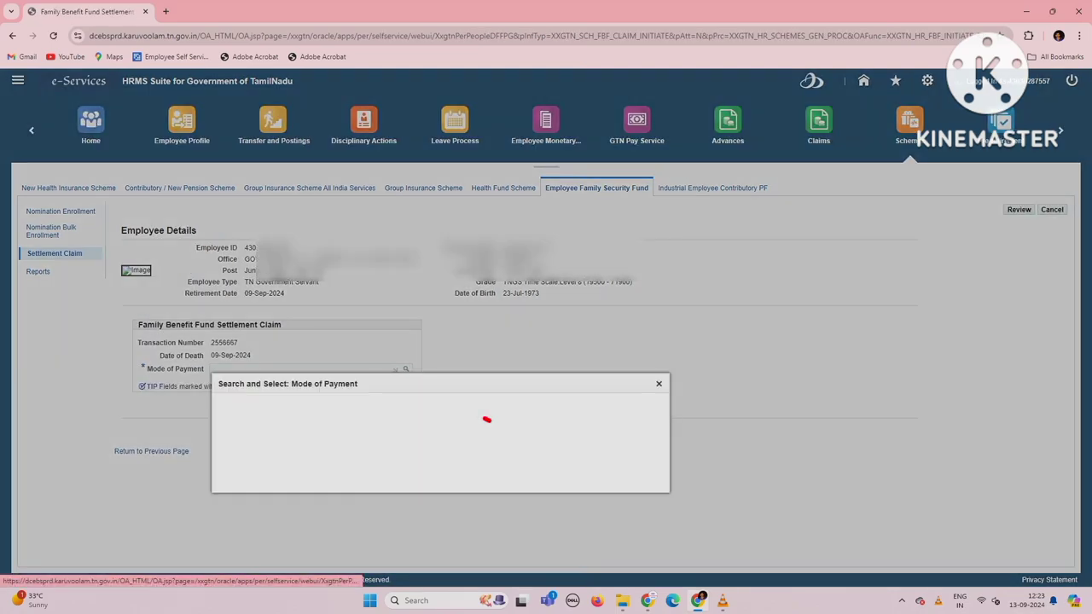
left_click(439, 438)
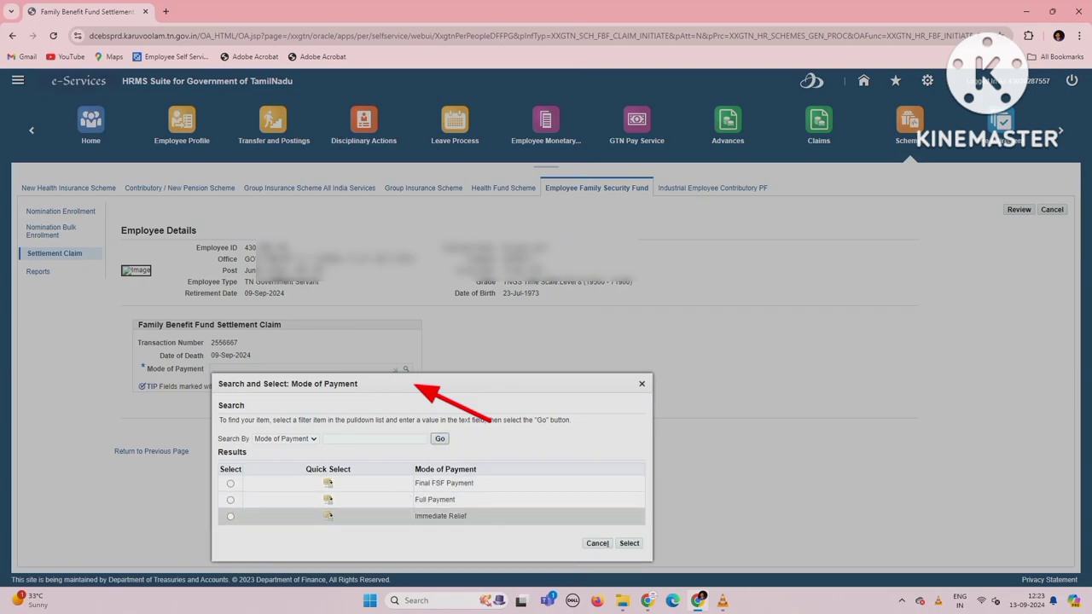
left_click(230, 516)
left_click(629, 543)
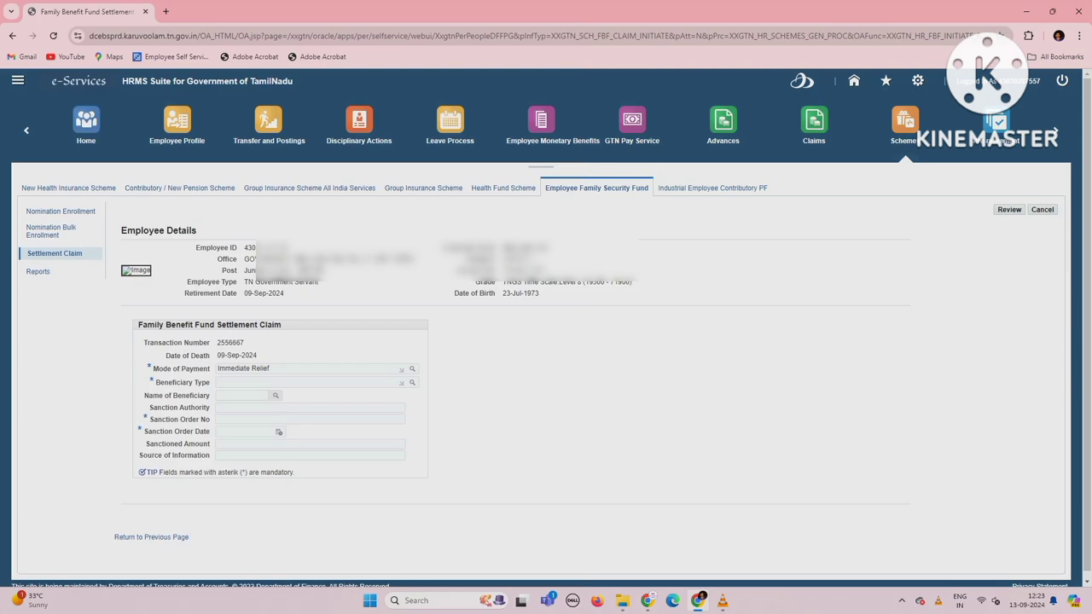
Set the Beneficiary Type to DDO
left_click(412, 382)
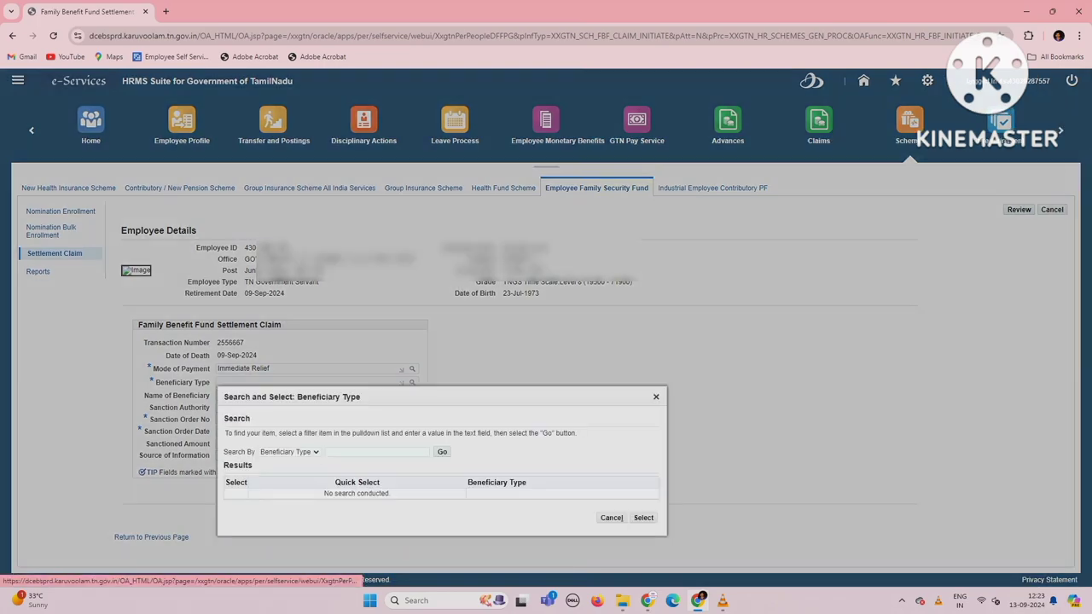
left_click(441, 451)
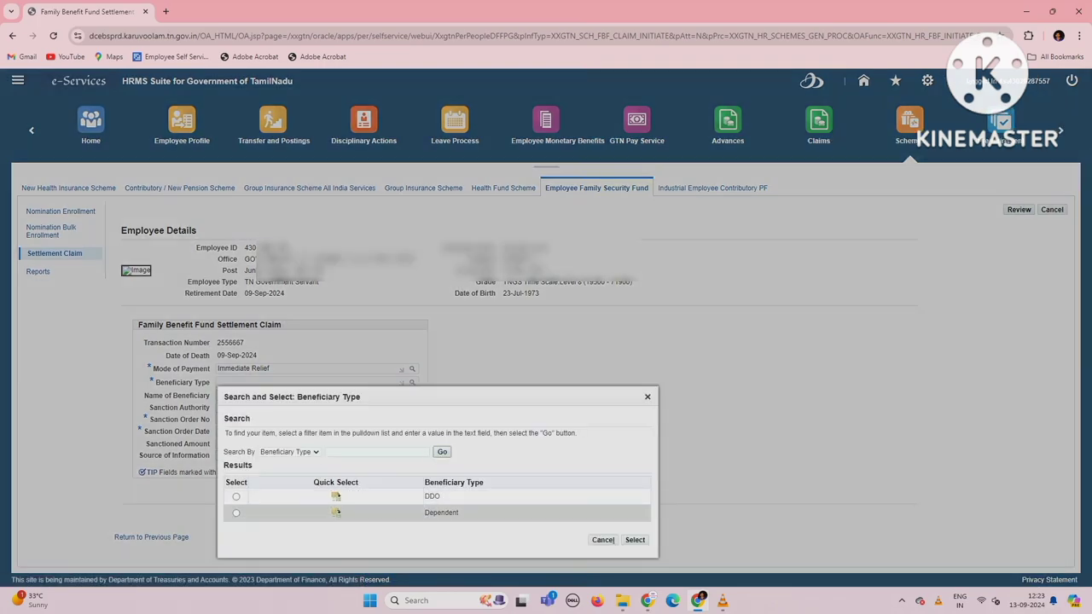
left_click(336, 495)
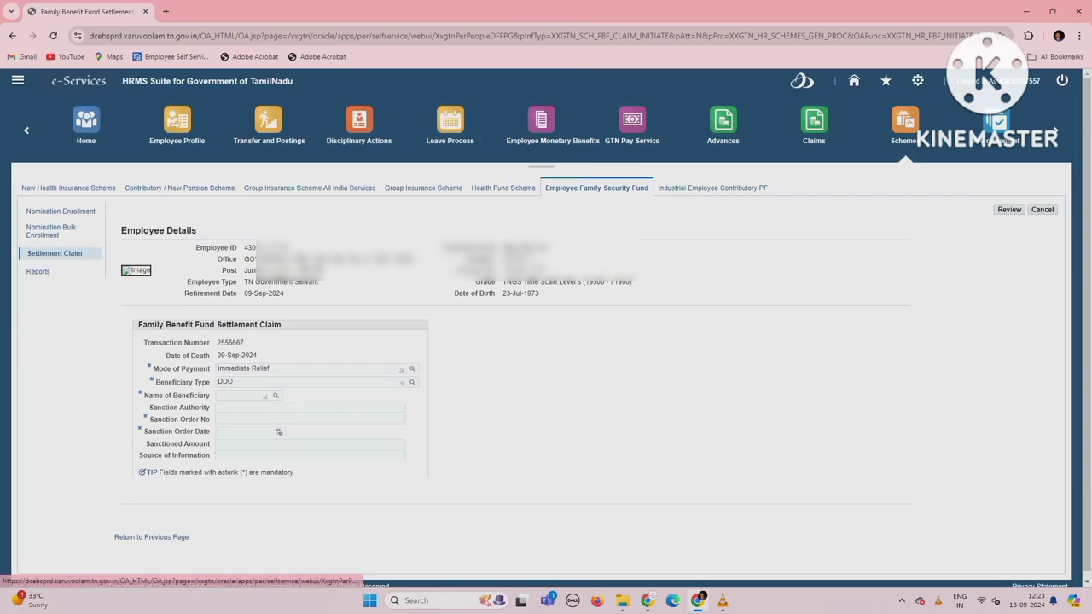
left_click(307, 414)
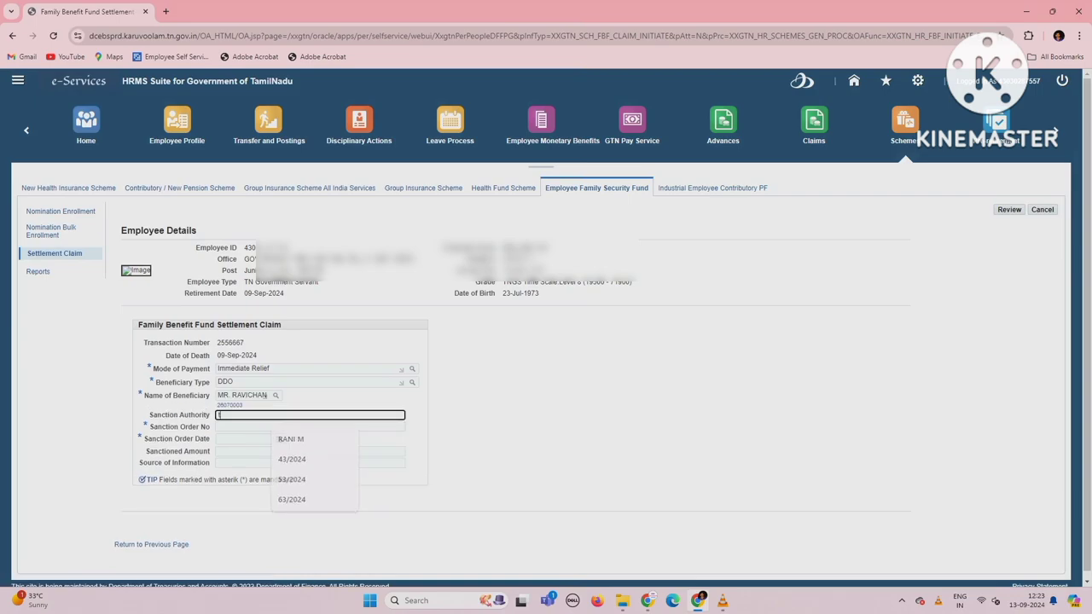
type("1")
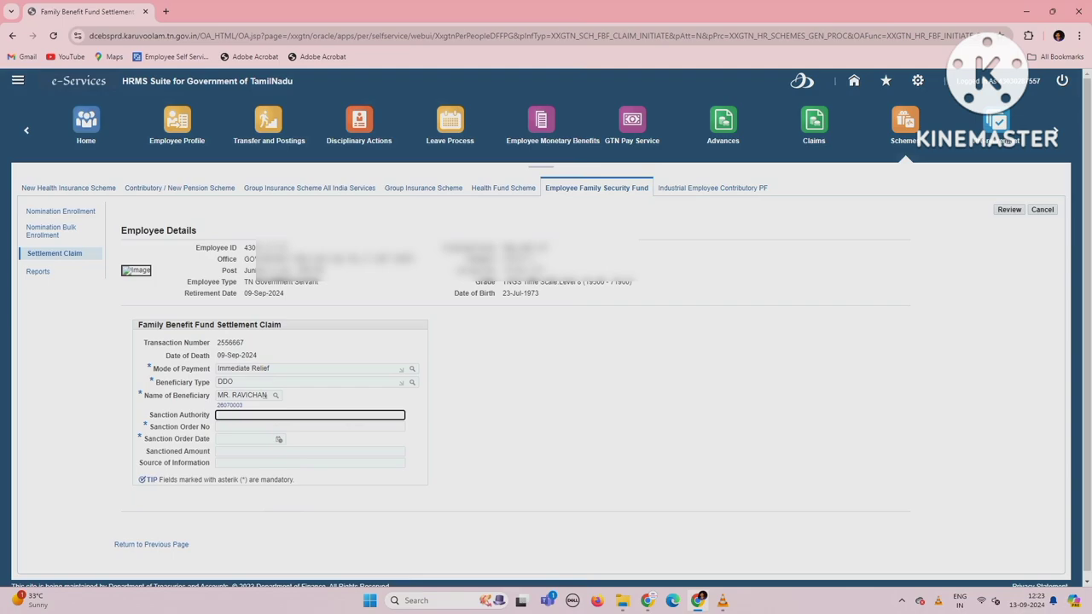
type("THE HEADMASTER")
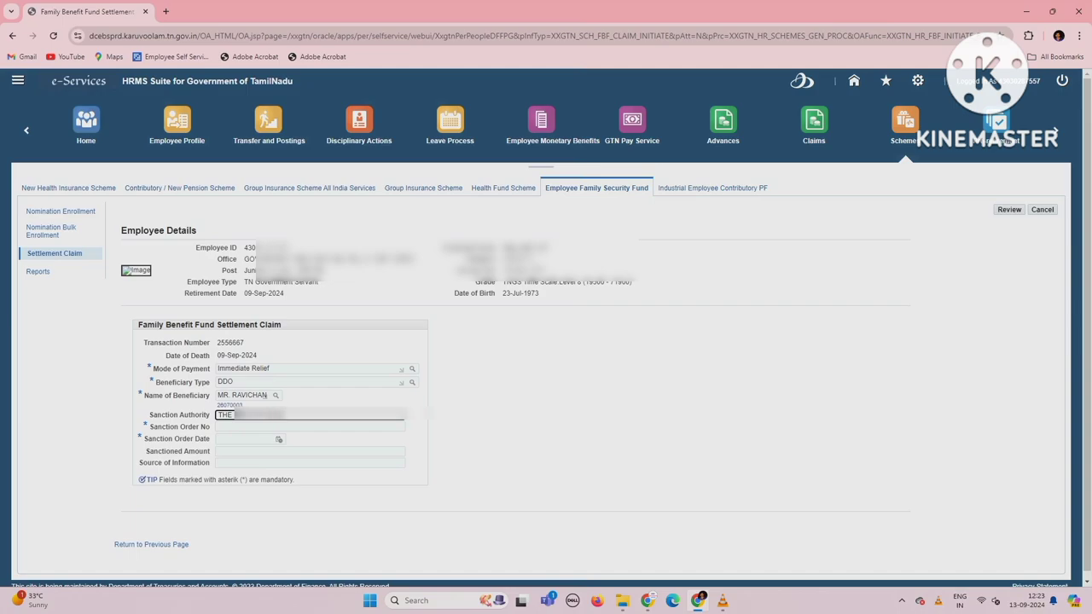
type(" GHS ED")
left_click(309, 427)
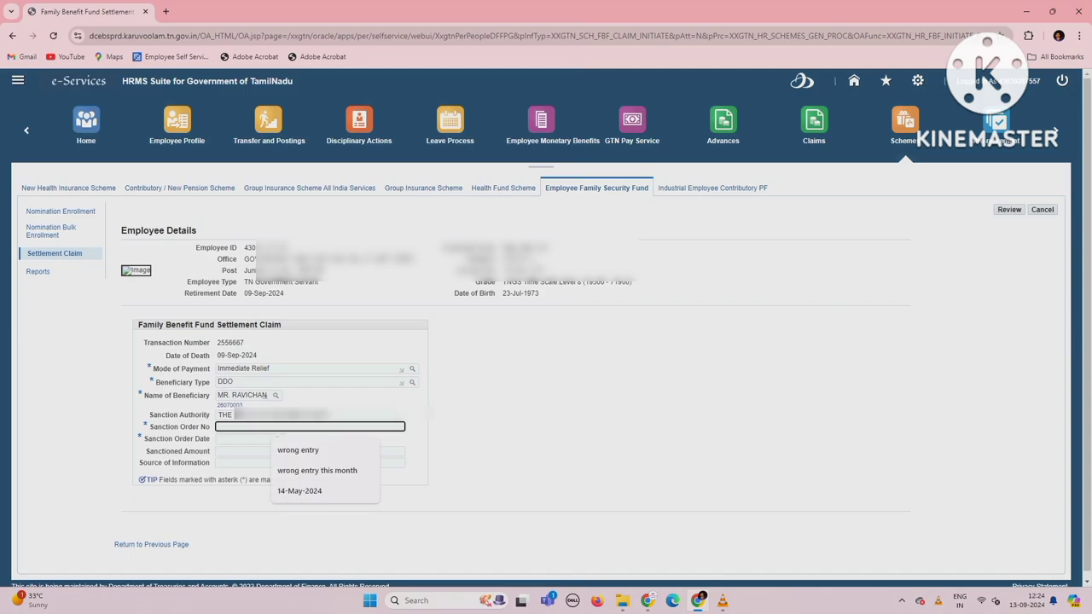
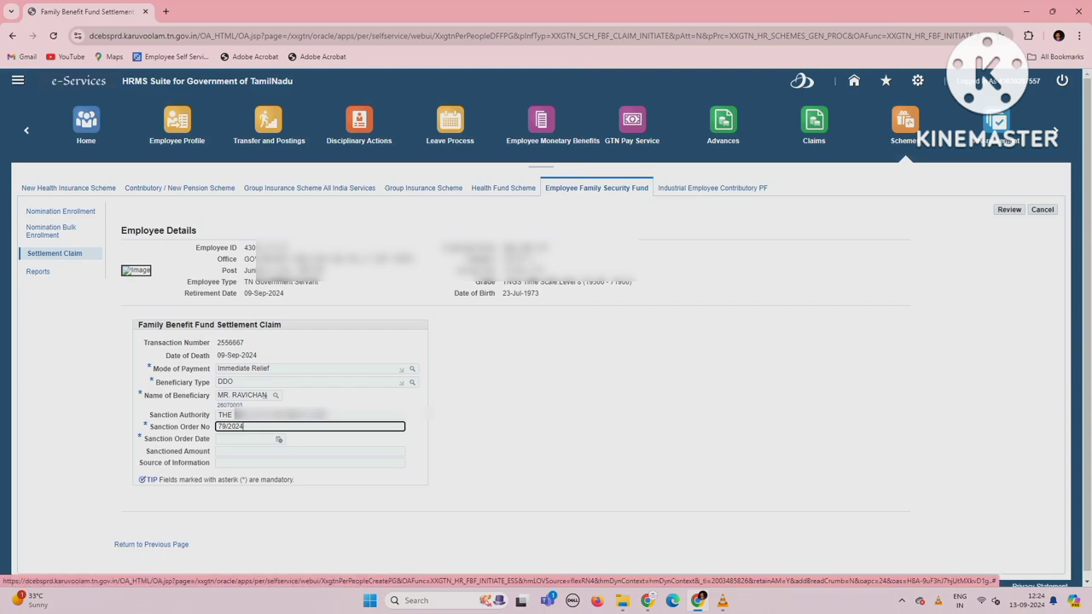
left_click(279, 439)
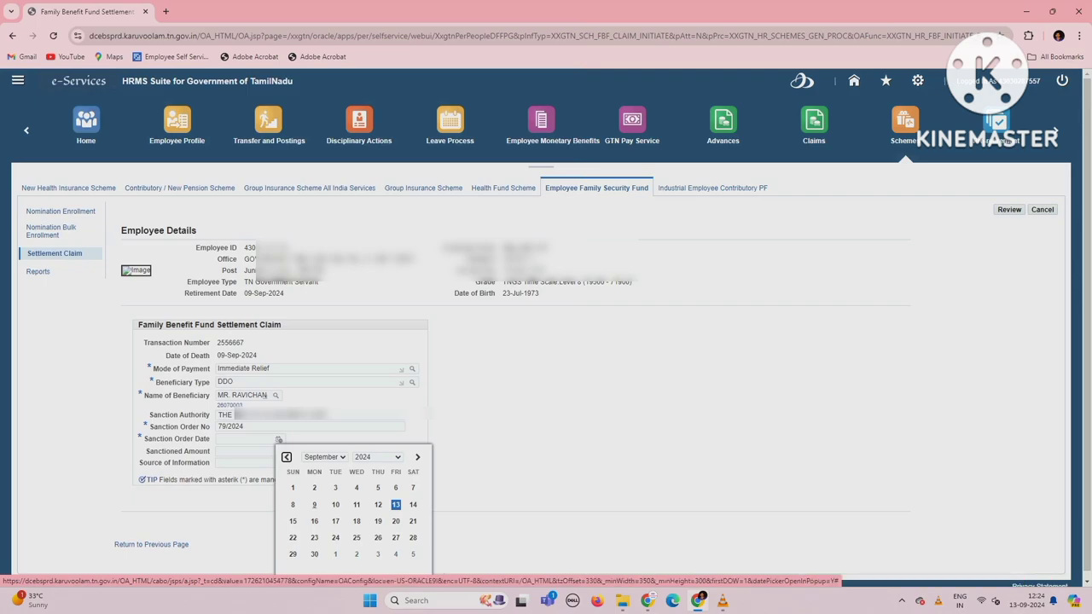
Pick 9 September 2024 as the sanction order date
left_click(314, 504)
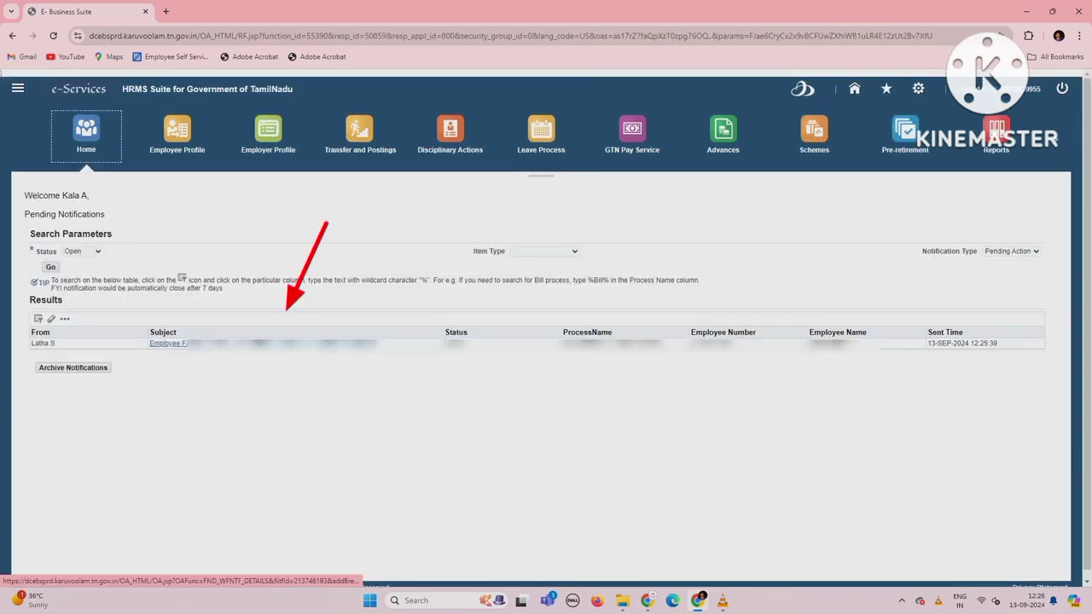
Open the pending family security claim notification and approve it
left_click(168, 343)
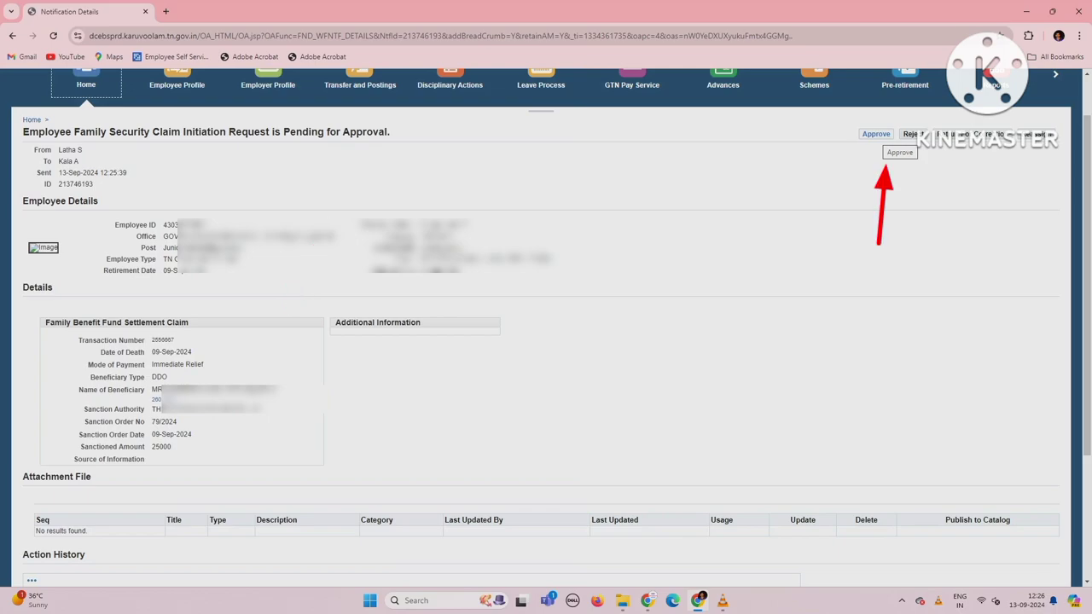
left_click(876, 134)
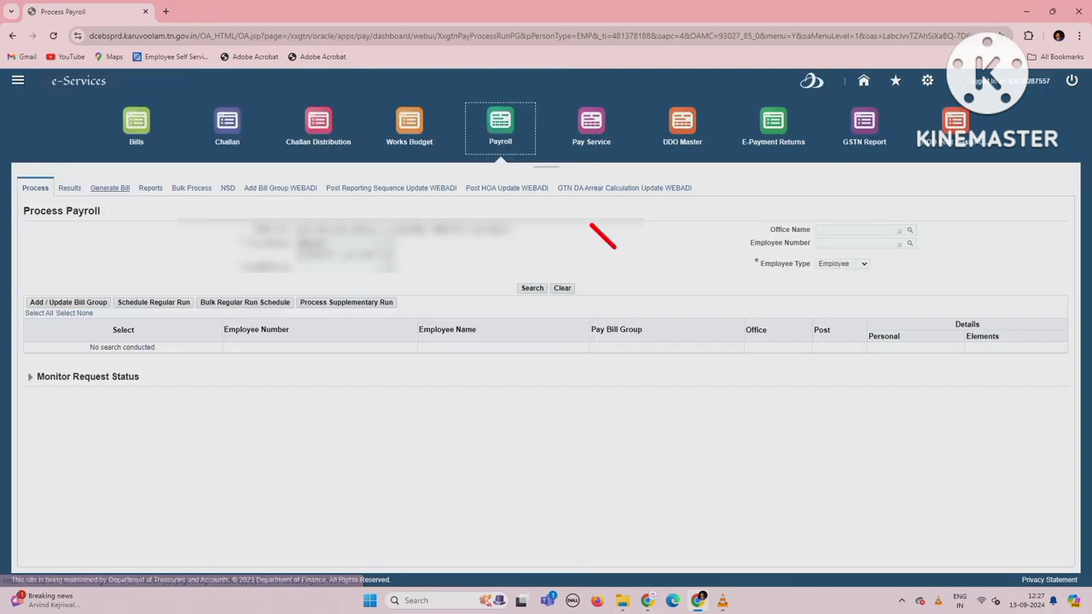
Choose Non Salary Bill and set Process Name to Family Benefit Fund via an 'F' search
left_click(108, 187)
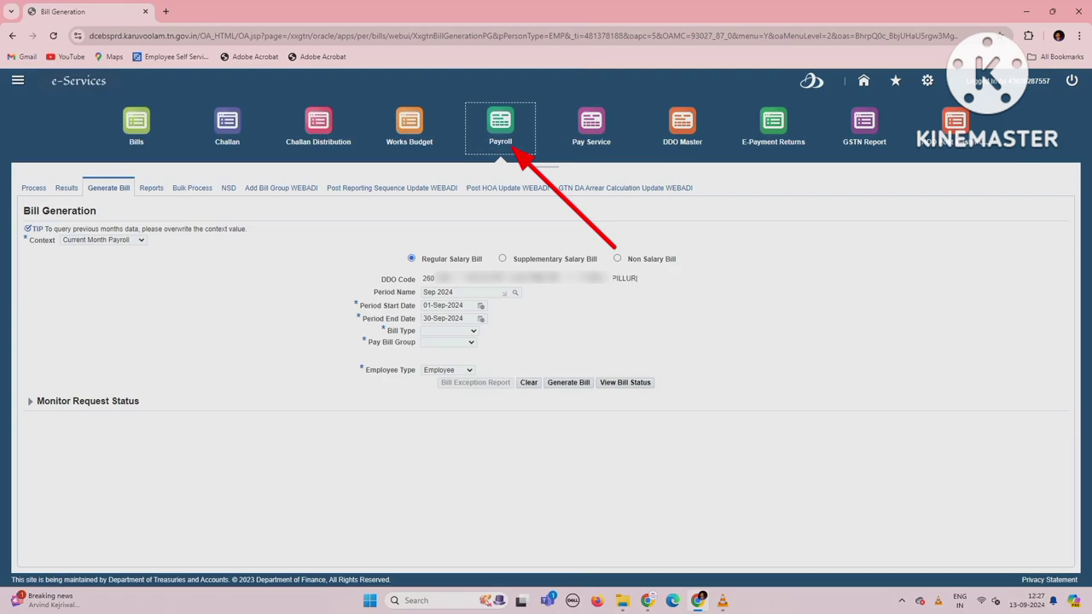
left_click(617, 257)
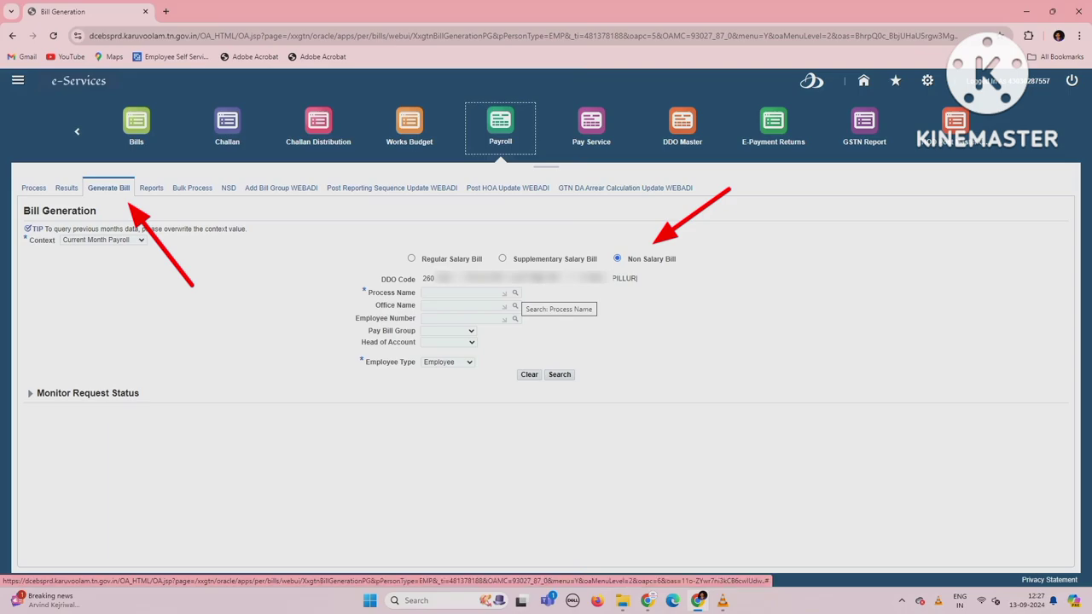
left_click(514, 293)
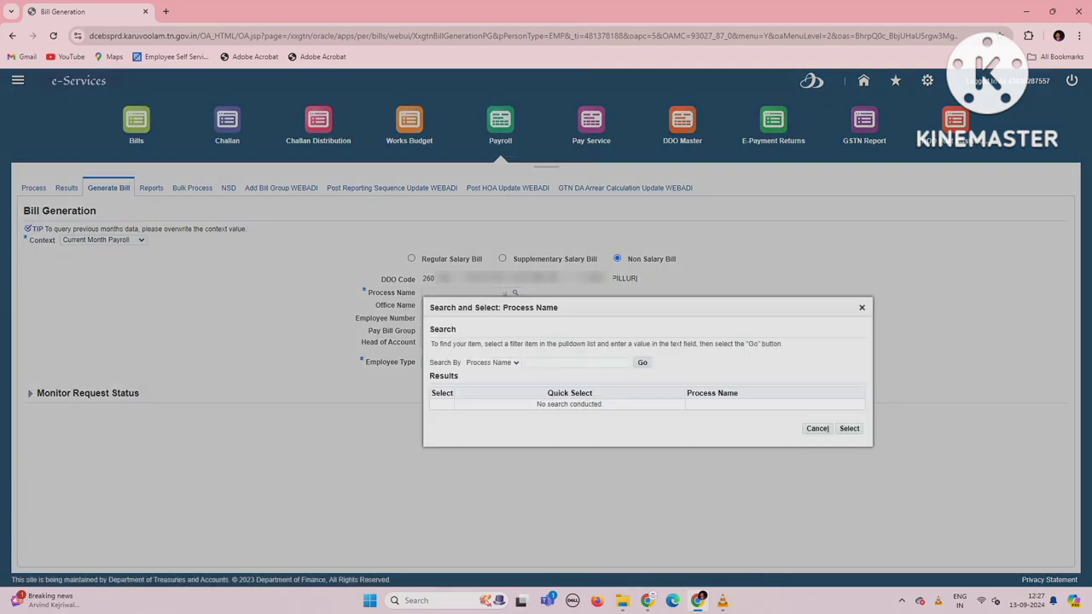
left_click(578, 363)
type("F")
key("Return")
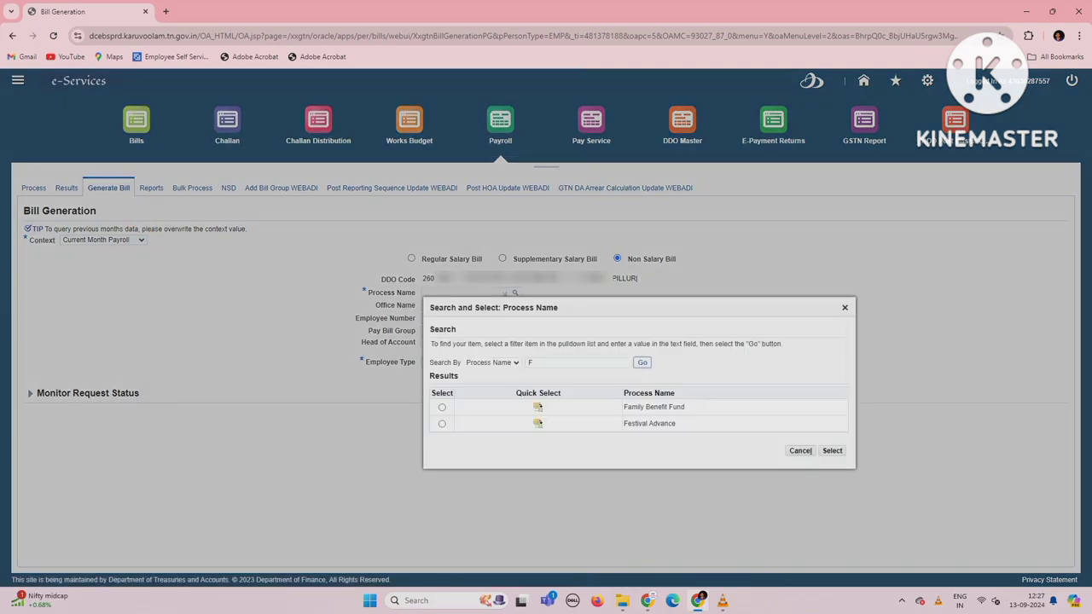
left_click(537, 407)
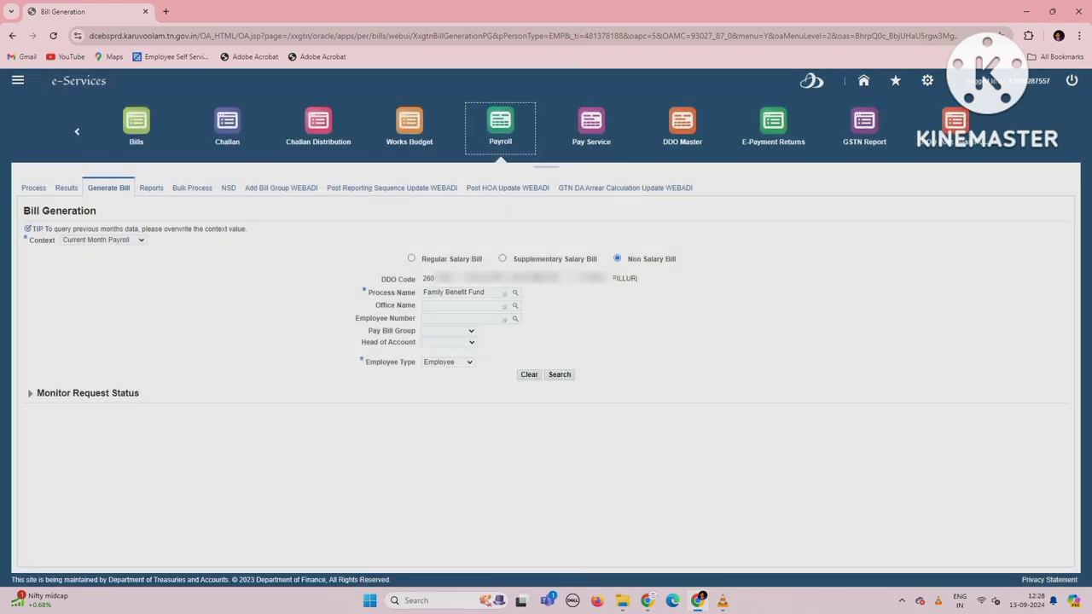
Set Employee Type to Ex-Employee, select the claim row, and generate the bill, confirming Yes
left_click(447, 361)
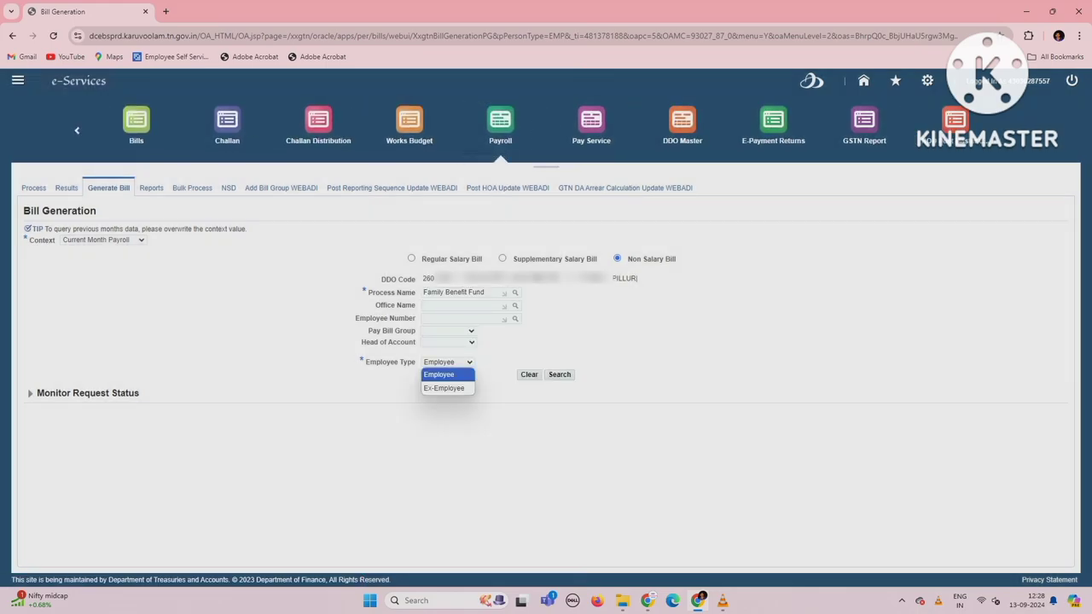
left_click(443, 385)
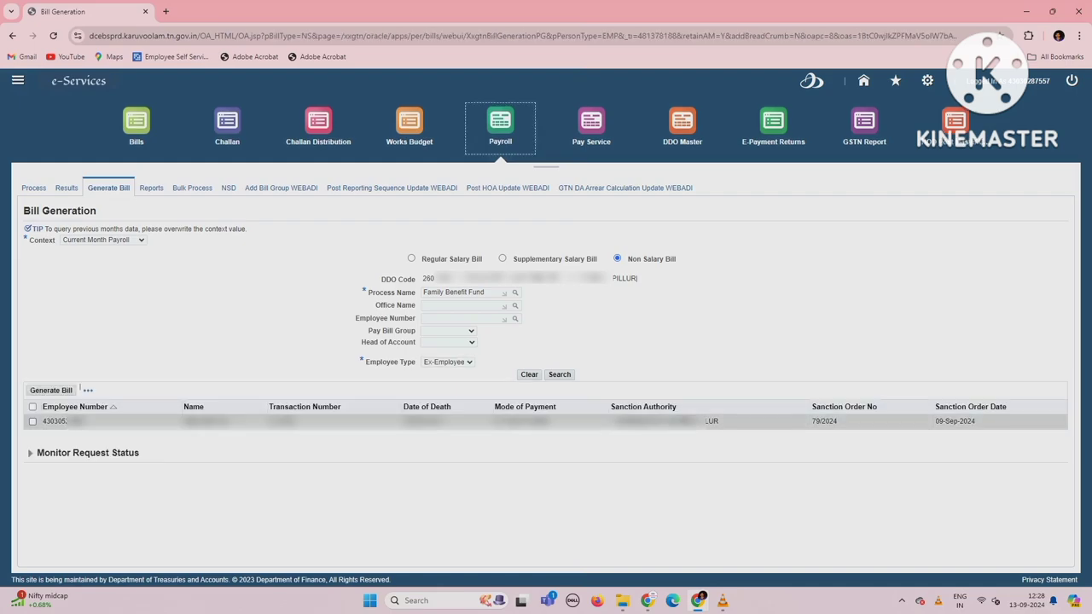
left_click(33, 422)
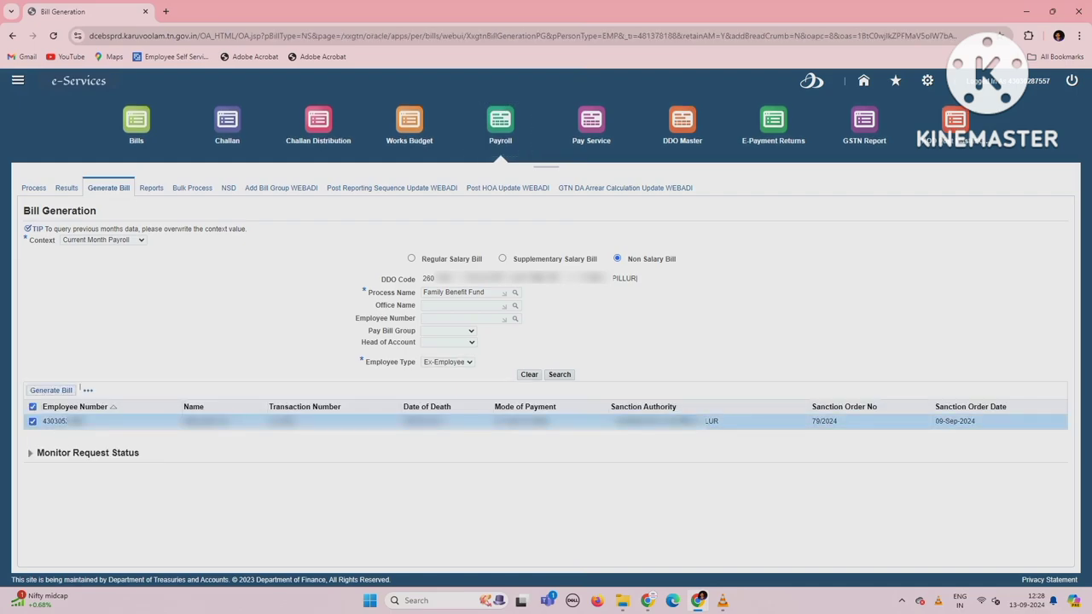
left_click(51, 390)
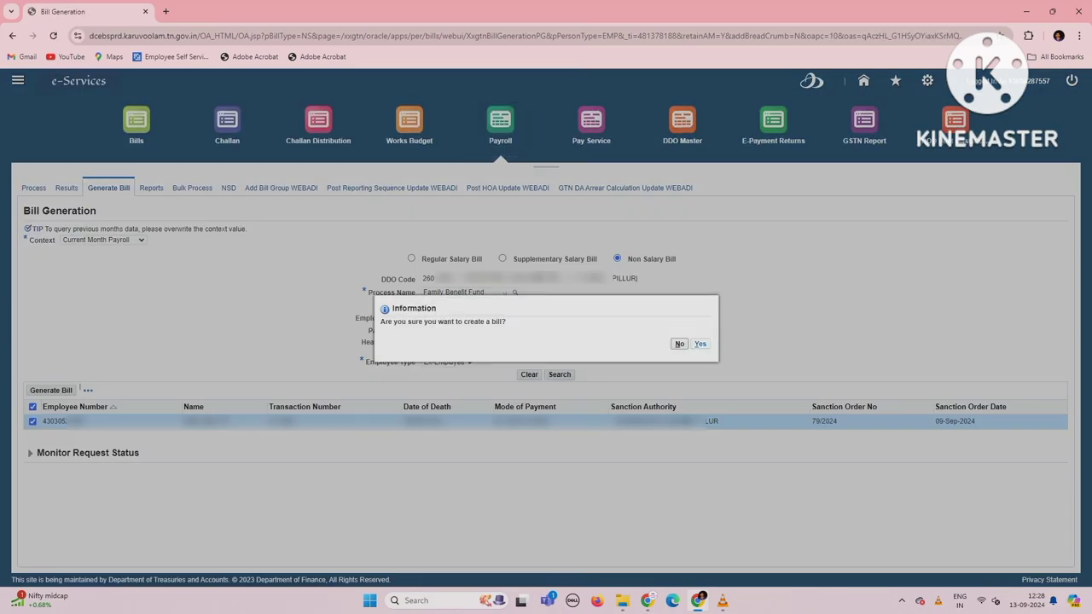
left_click(700, 343)
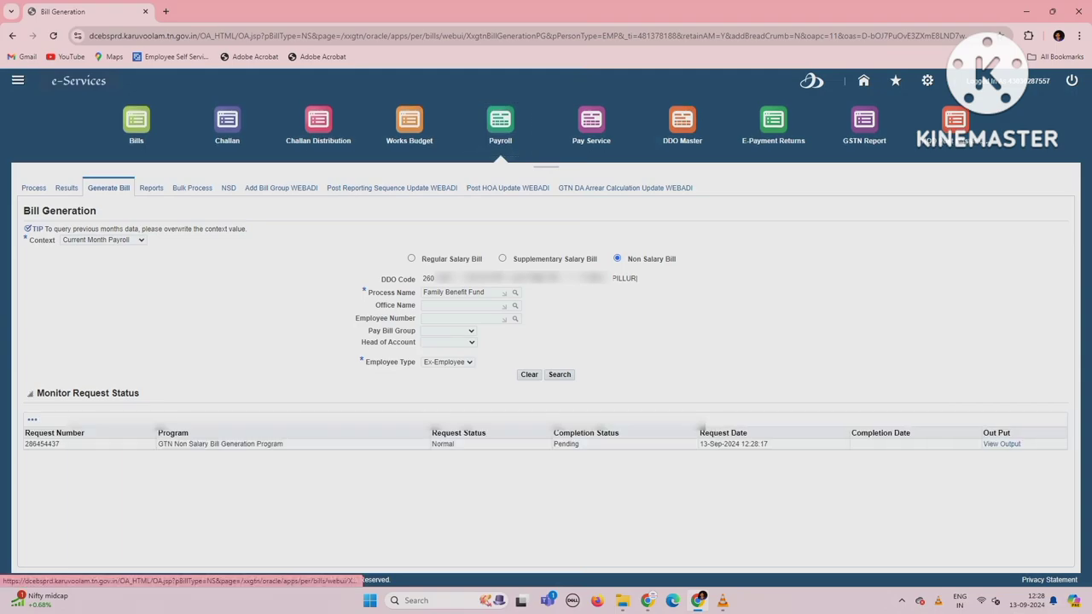
Open the Bills list to see the new 25 000.00 Draft bill
left_click(31, 419)
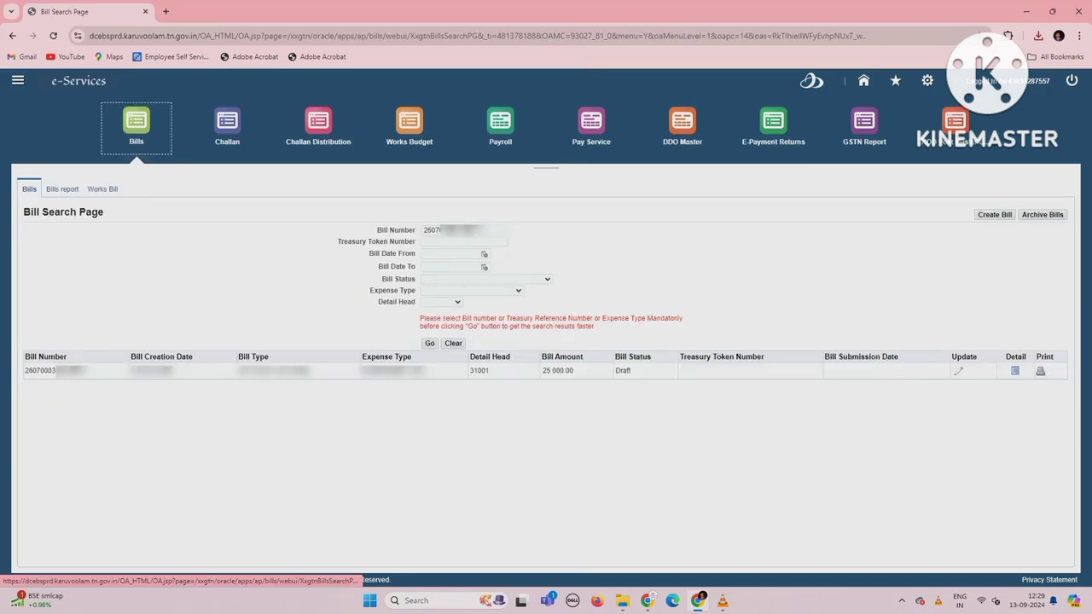
key("Return")
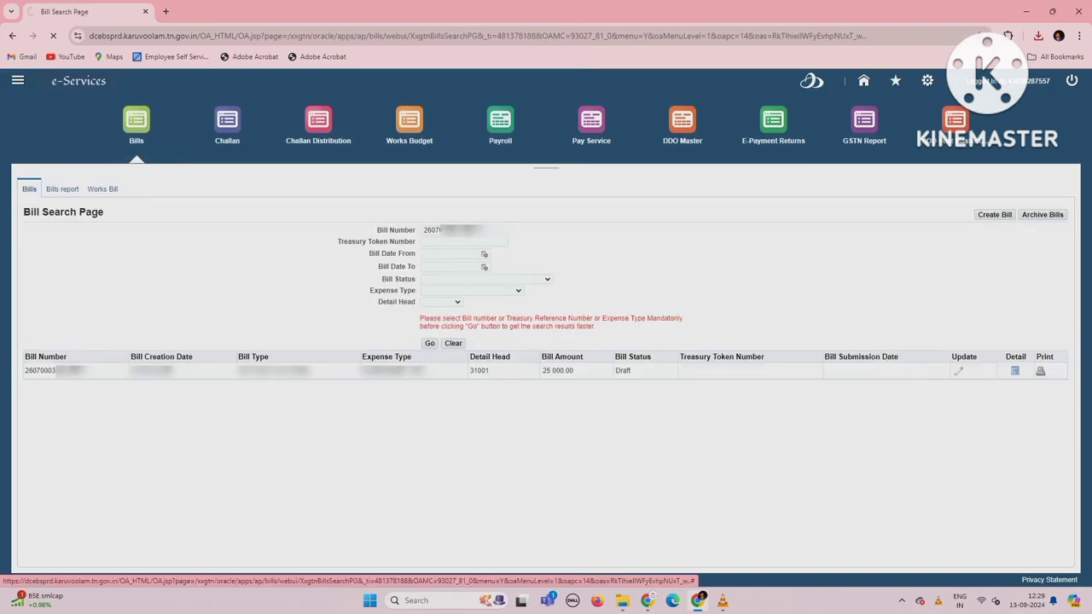